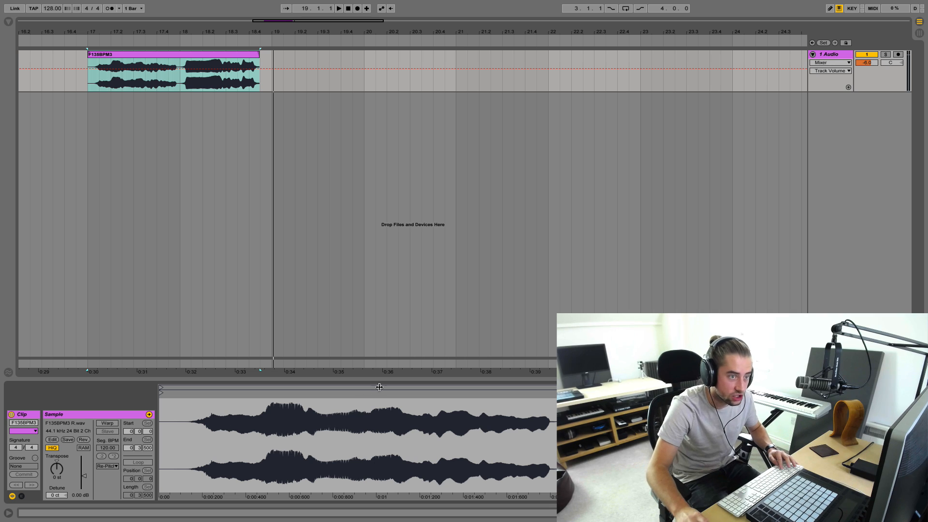
- Duplicate the audio track holding the F135BPM3 clip twice, making three identical tracks
click(828, 56)
key(ctrl+d)
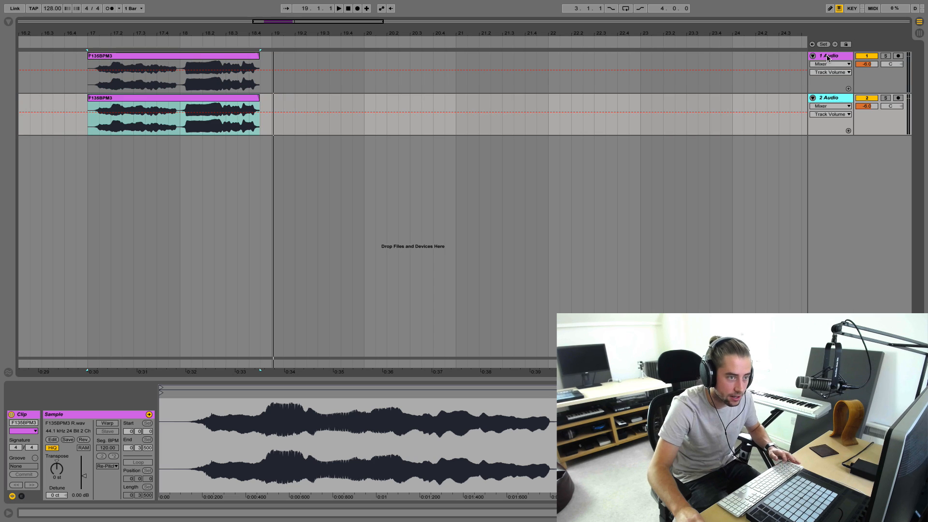
key(ctrl+d)
- Load the Toraverb plug-in onto the first audio track with its Hard Walls [d/w] preset
key(ctrl+alt+b)
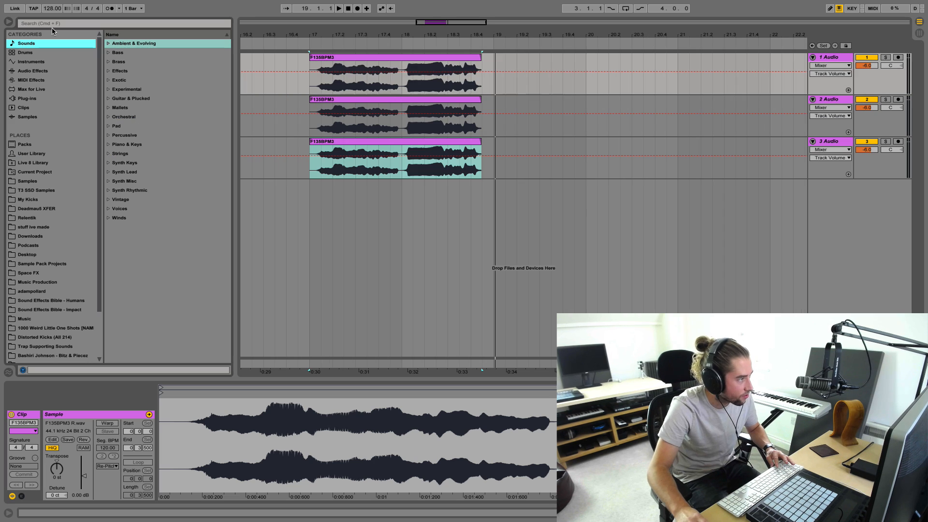
click(51, 107)
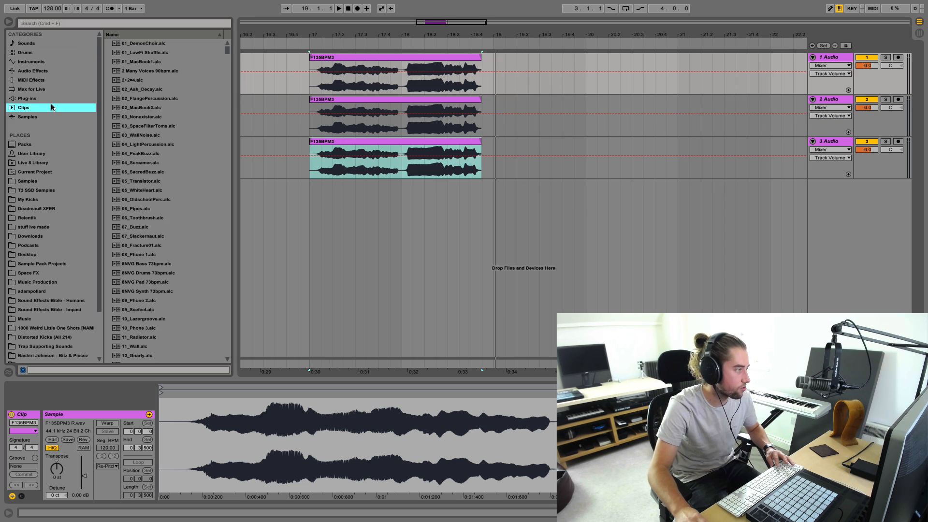
click(53, 99)
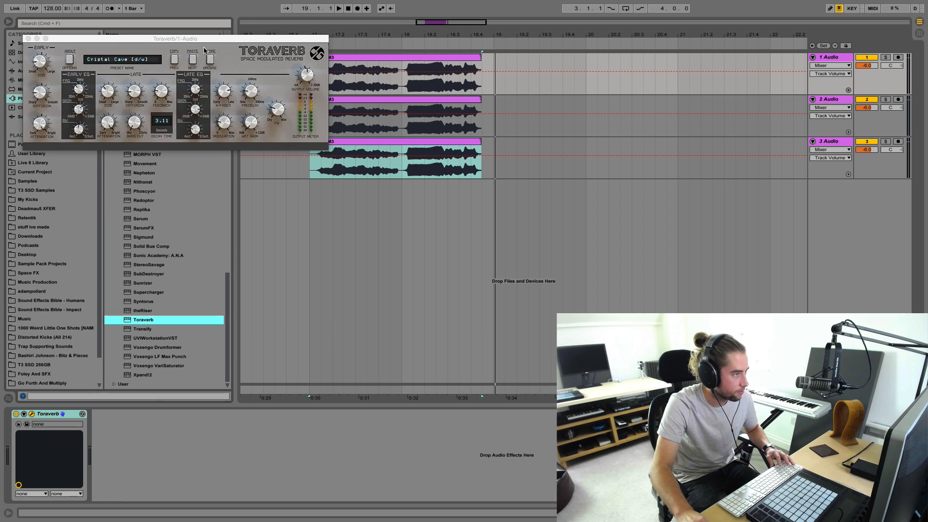
click(210, 59)
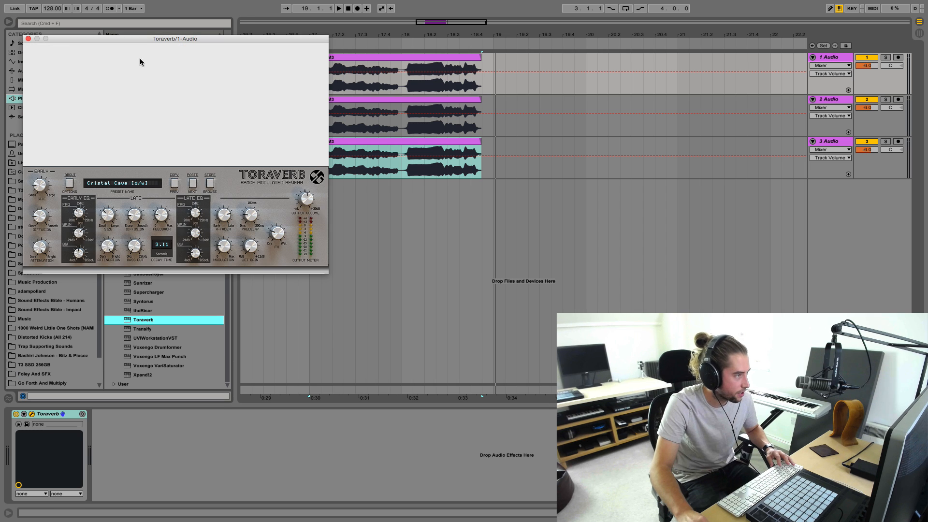
click(28, 39)
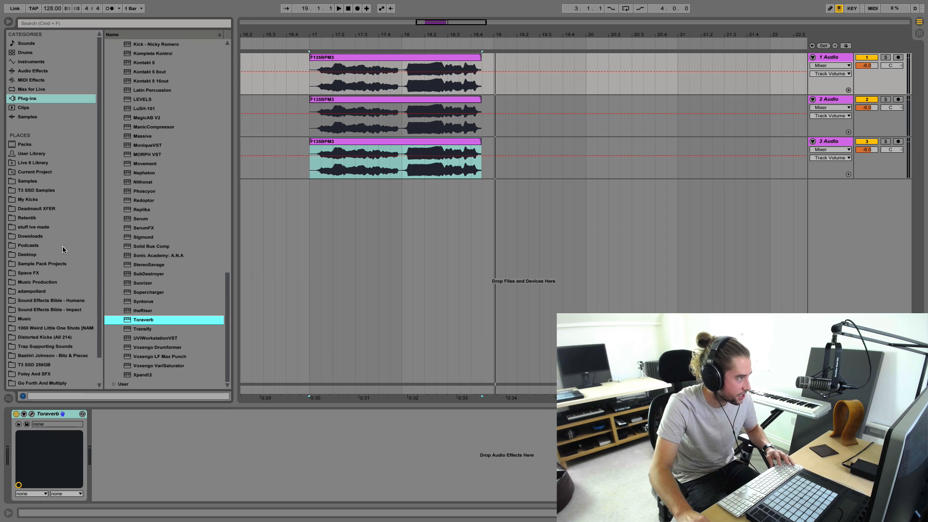
click(32, 415)
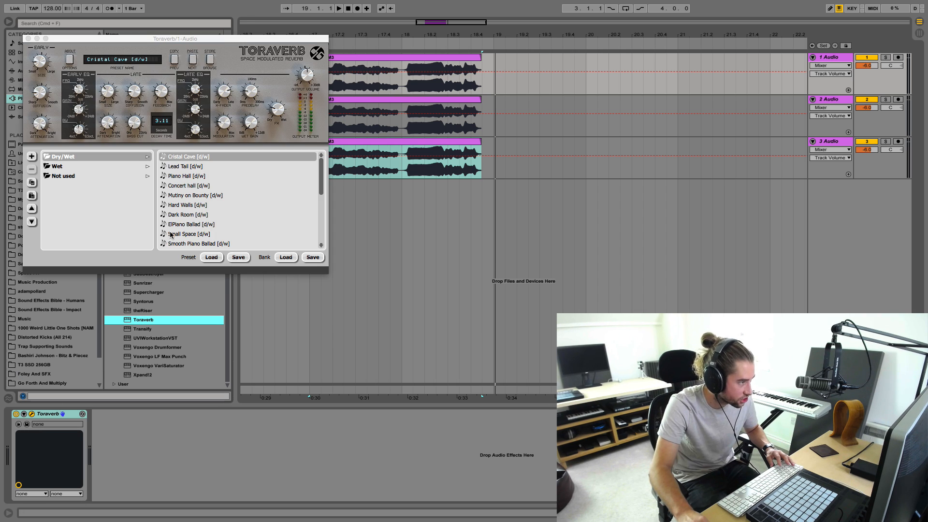
click(193, 205)
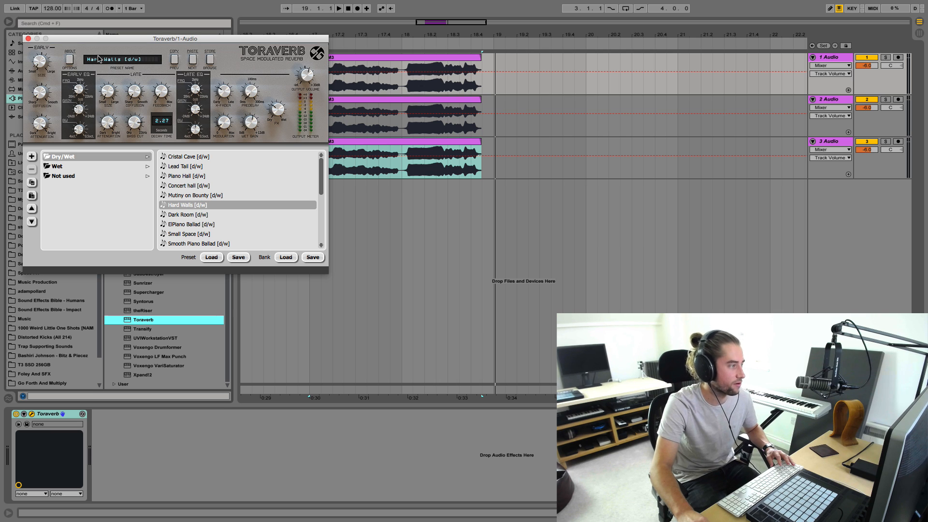
click(28, 38)
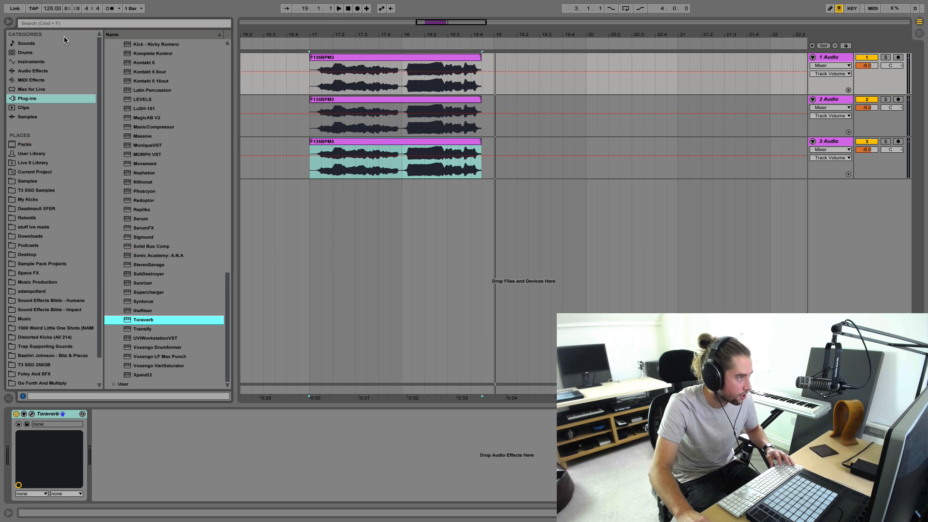
- Freeze and flatten the first audio track and name it hard walls
click(834, 59)
right_click(834, 59)
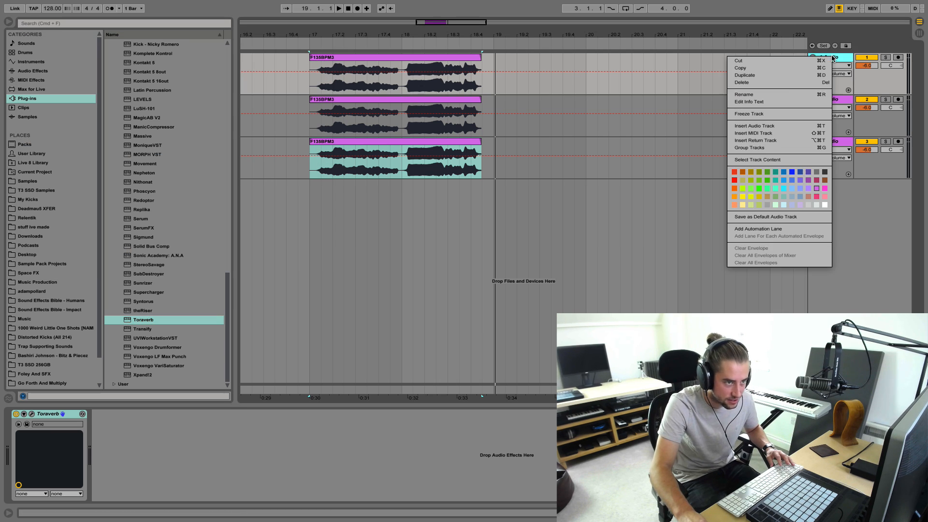
click(757, 115)
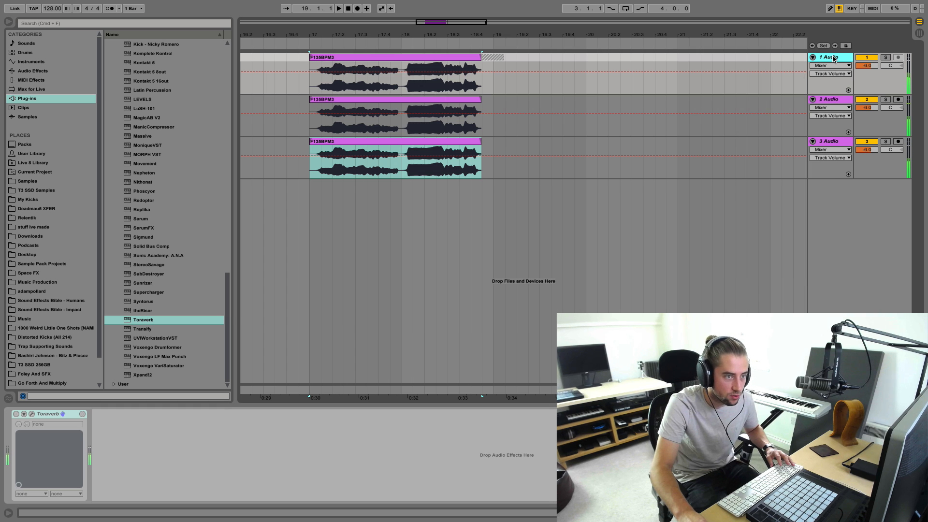
right_click(832, 58)
click(759, 121)
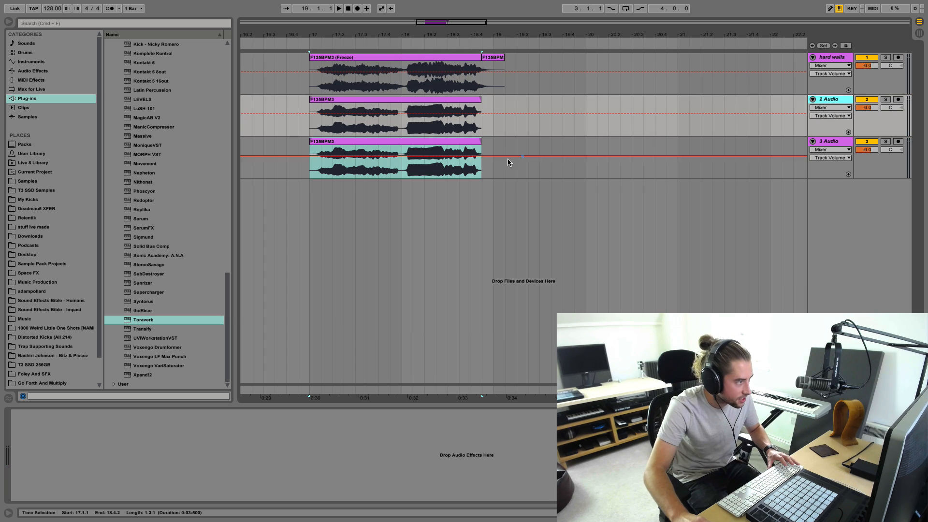
- Load Toraverb onto the second audio track and open the plug-in's preset browser
double_click(144, 320)
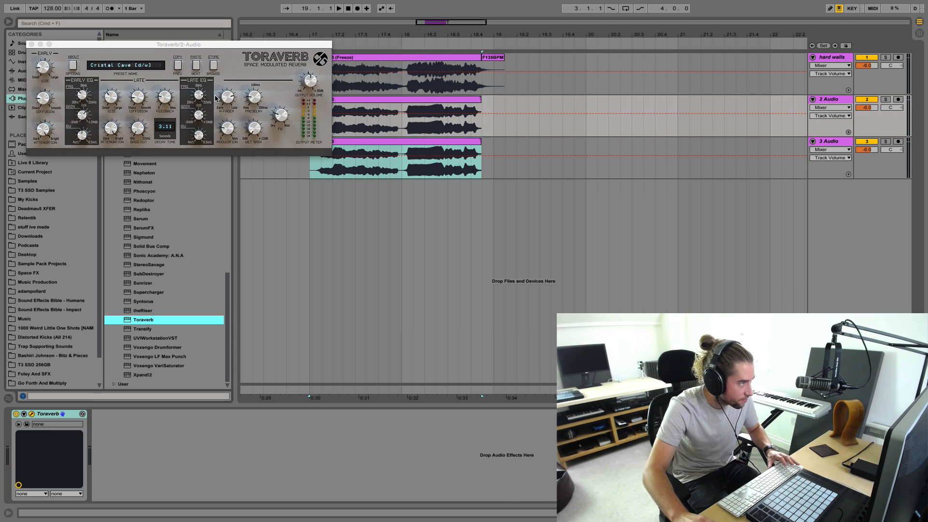
click(213, 65)
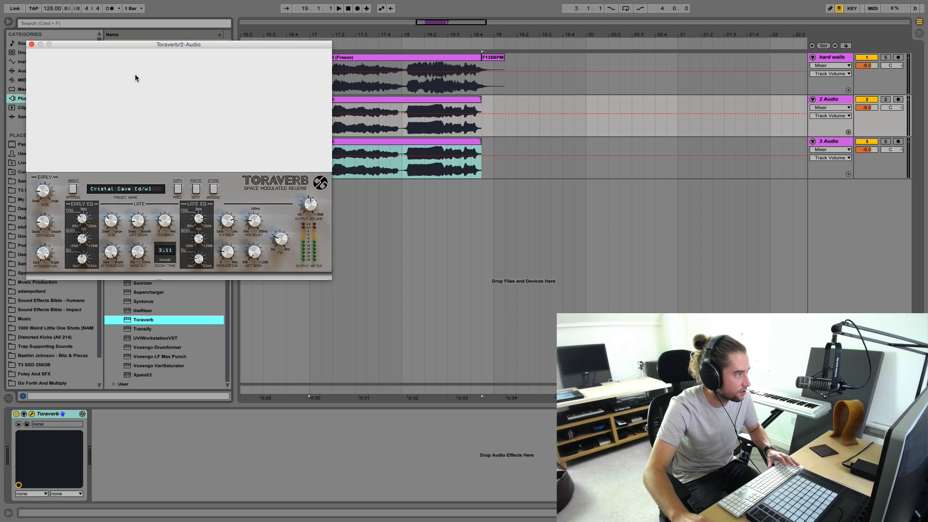
click(32, 44)
click(31, 414)
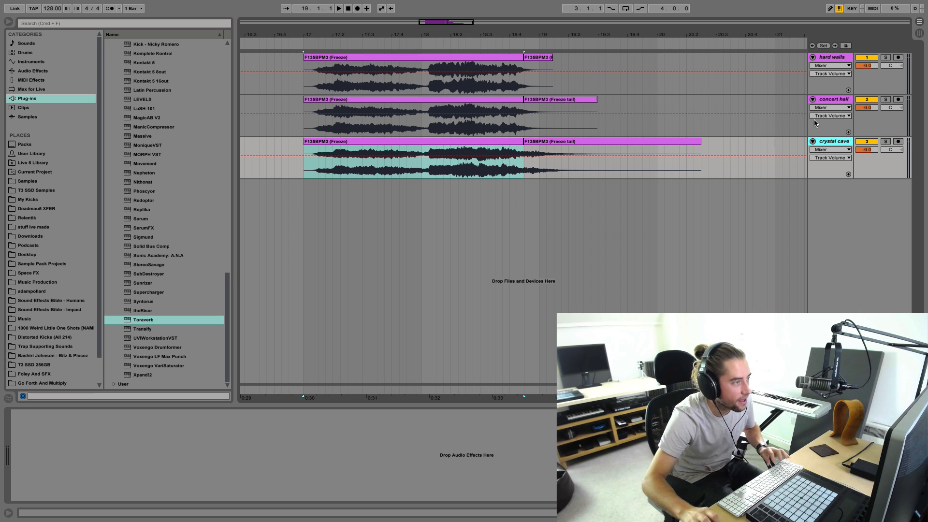
- Consolidate the frozen clip and its freeze tail into a single clip on the hard walls and concert hall tracks
drag(553, 85, 306, 86)
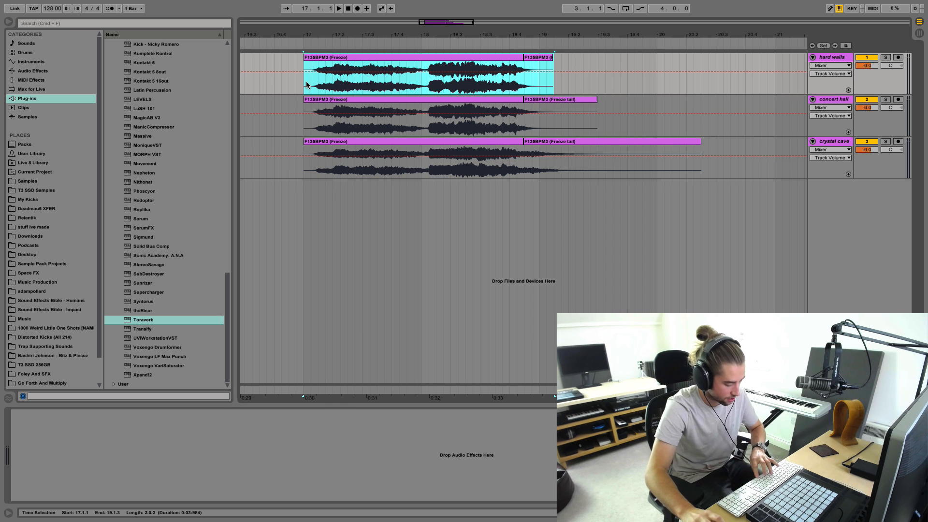
key(super+j)
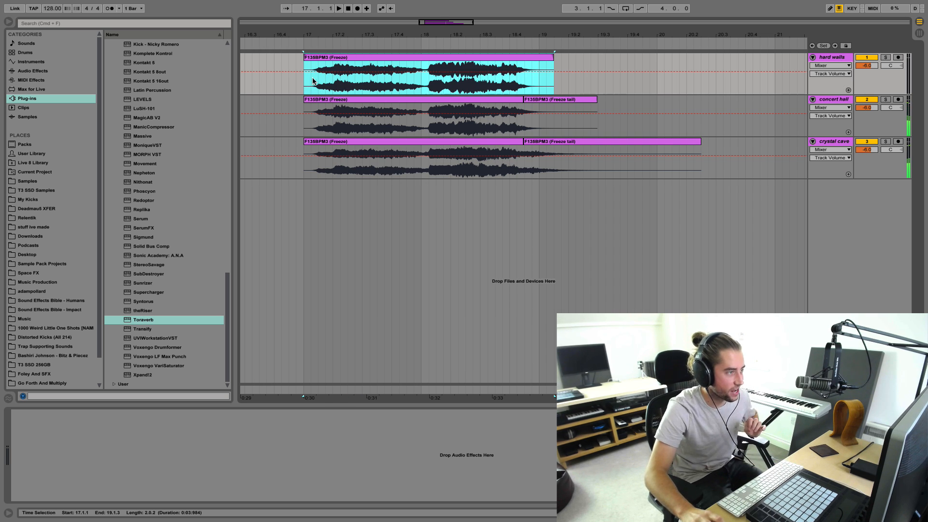
right_click(339, 59)
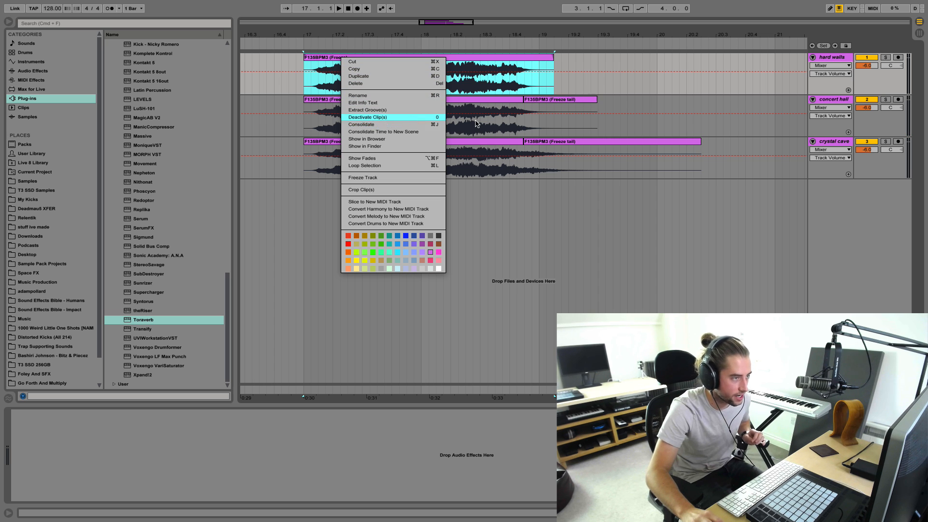
click(569, 86)
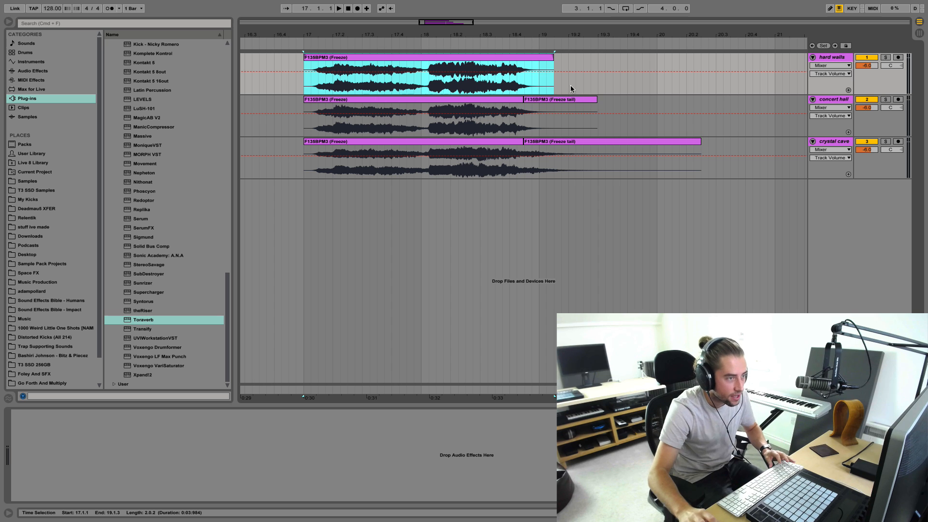
drag(595, 134, 303, 118)
key(super+j)
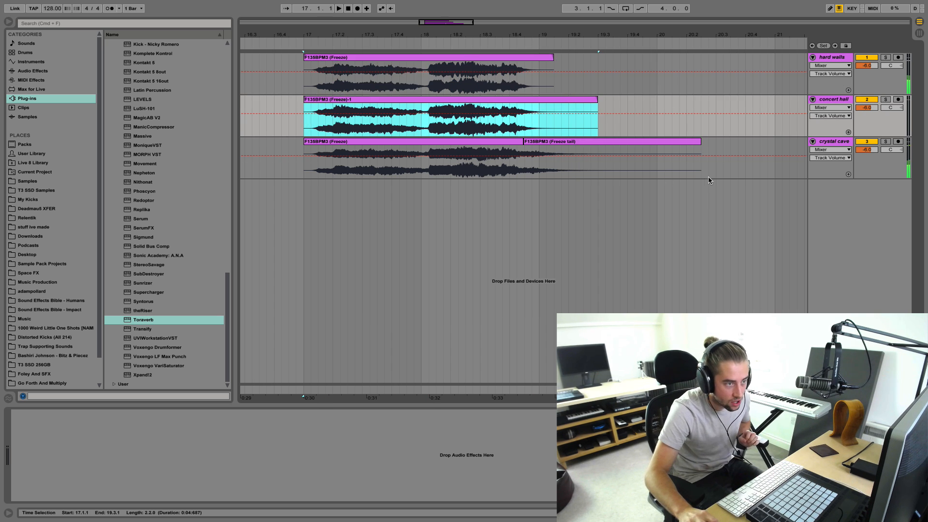
- Shorten the freeze tail on the crystal cave track to end at 19.4.1 and consolidate it with the main clip
mouse_move(701, 173)
mouse_down()
mouse_move(658, 178)
mouse_move(703, 162)
mouse_up()
key(Delete)
drag(627, 170, 308, 148)
key(super+j)
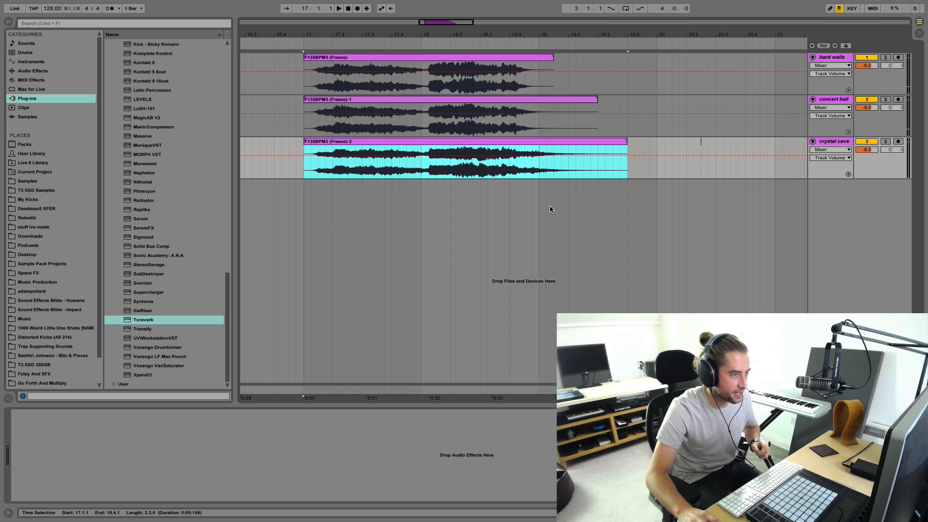
- Reverse the consolidated clips on the hard walls, concert hall and crystal cave tracks
double_click(495, 84)
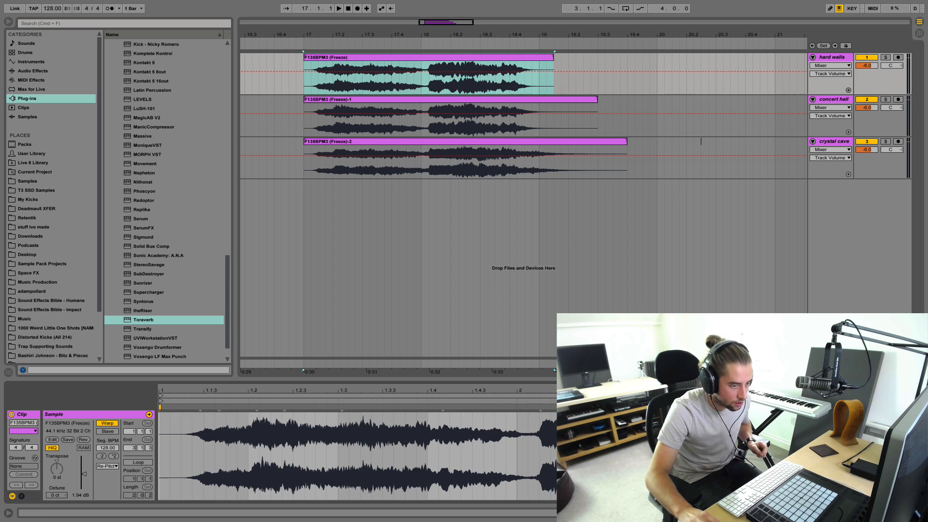
click(327, 102)
click(84, 439)
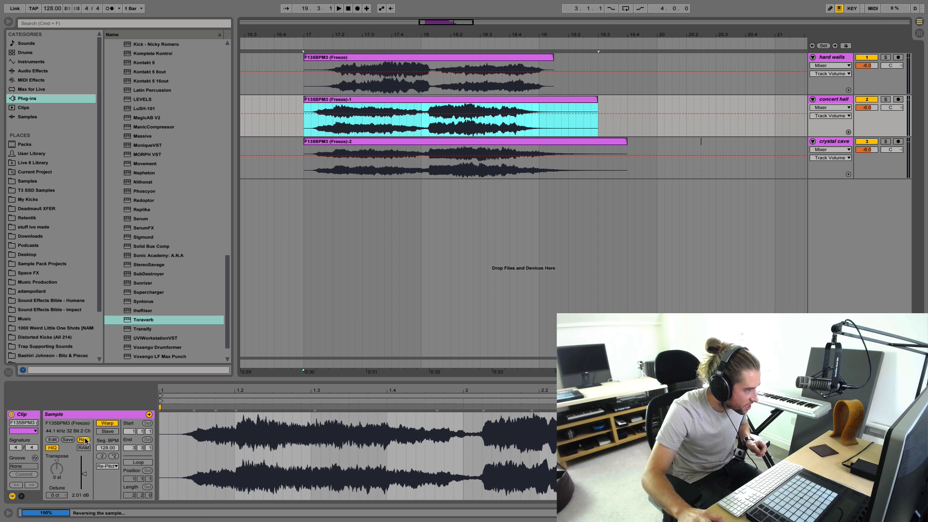
click(475, 145)
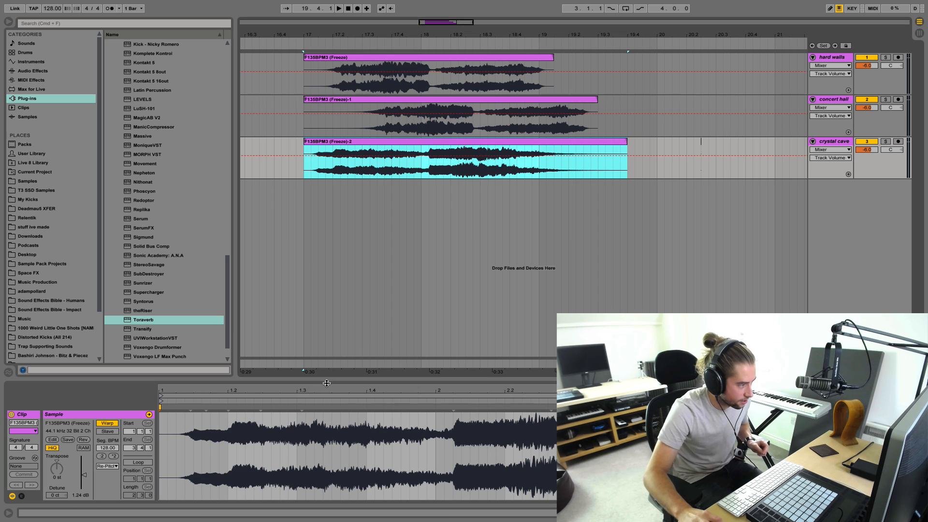
click(83, 440)
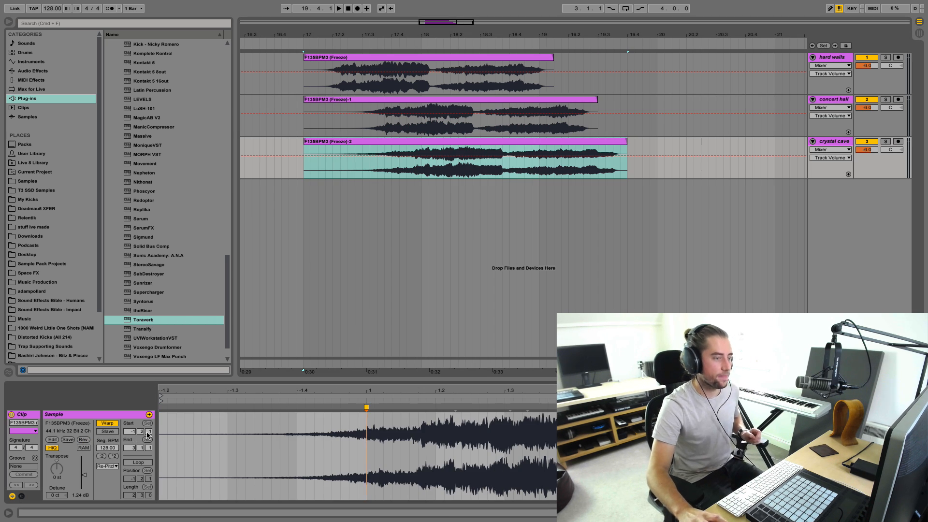
- Mute the concert hall and crystal cave tracks and play back the reversed hard walls clip on its own
click(696, 140)
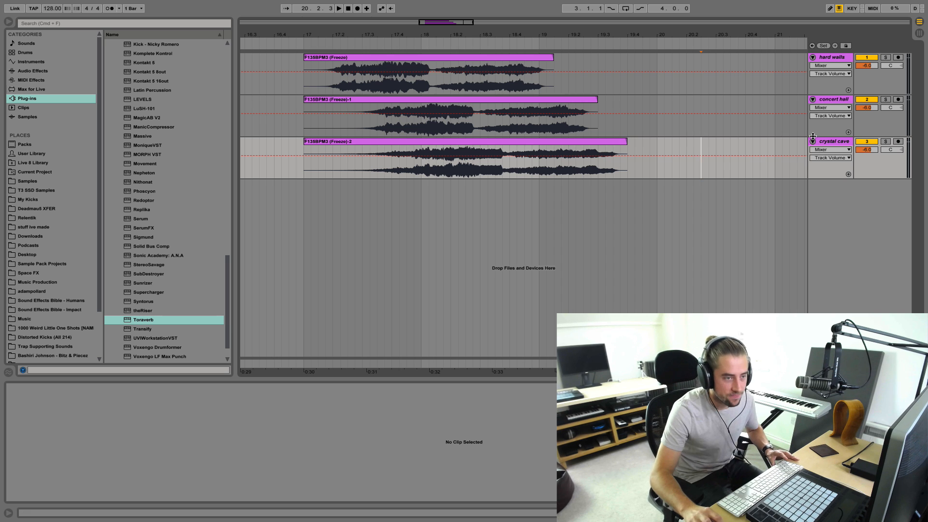
click(863, 101)
click(863, 143)
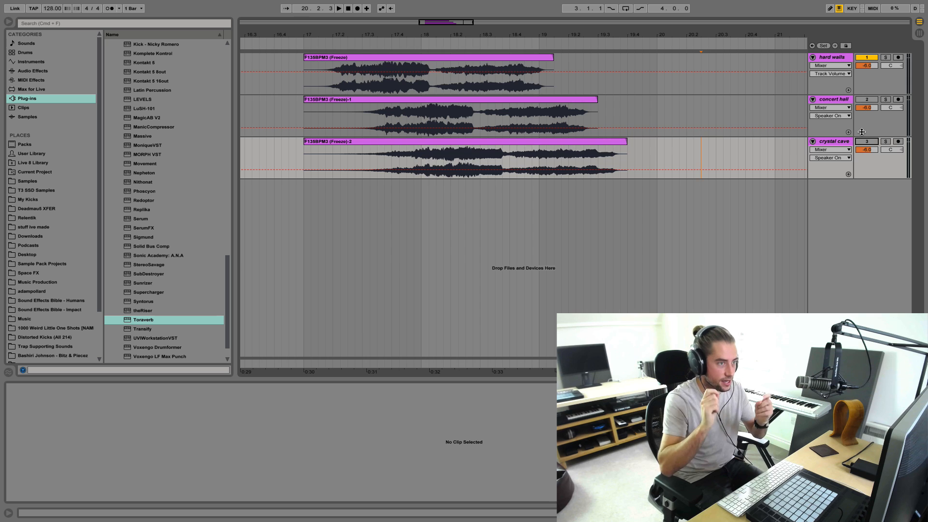
click(492, 57)
key(space)
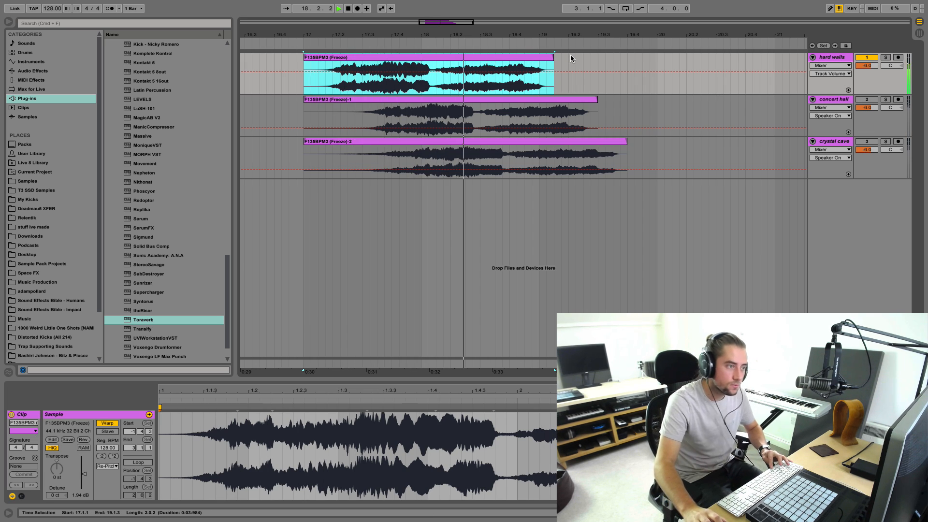
key(space)
key(space)
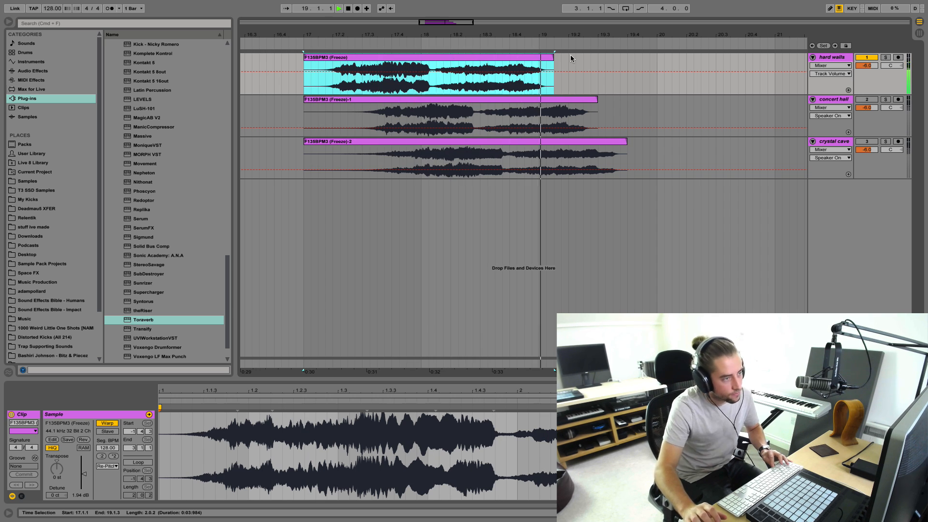
key(space)
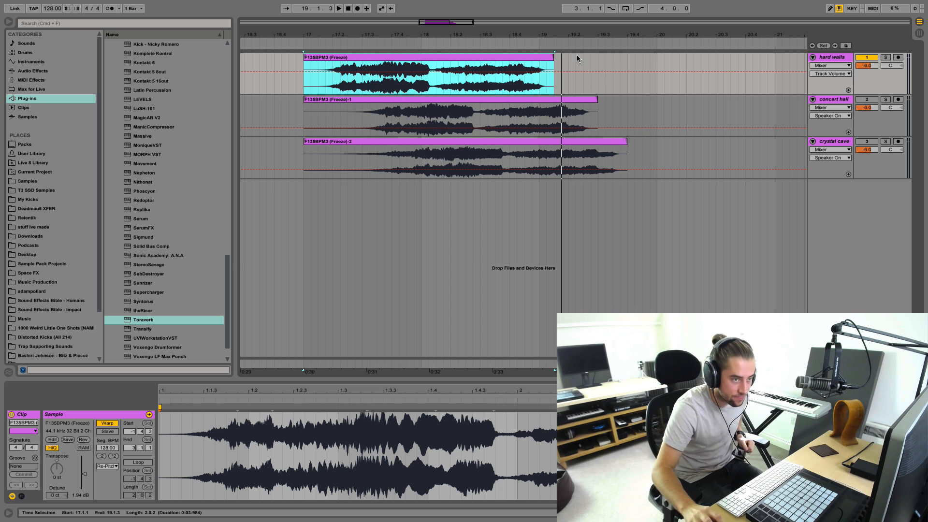
- Mute the hard walls track, unmute concert hall and play back its reversed clip
click(868, 57)
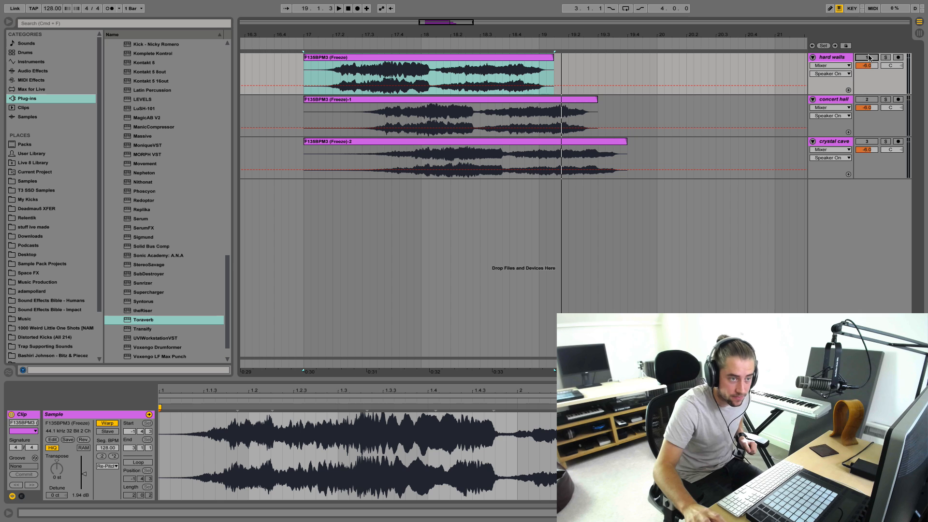
click(865, 99)
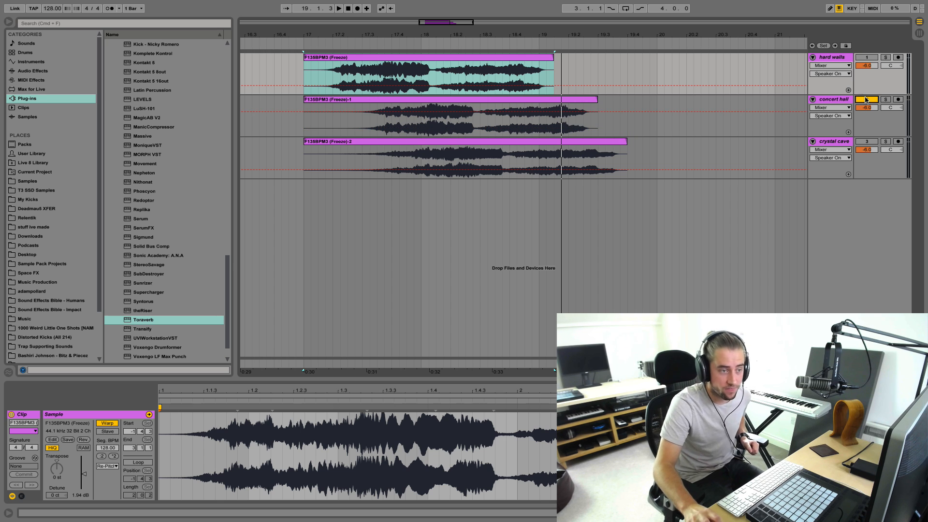
click(836, 99)
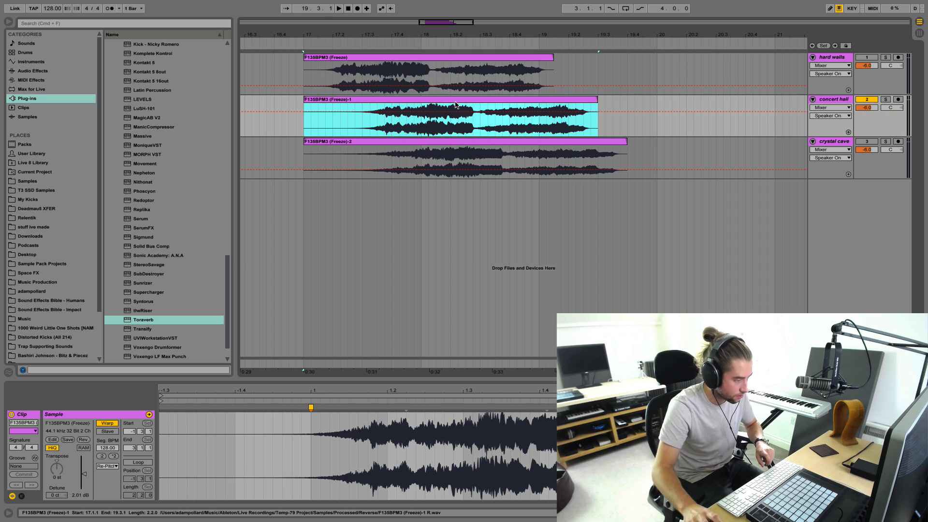
key(space)
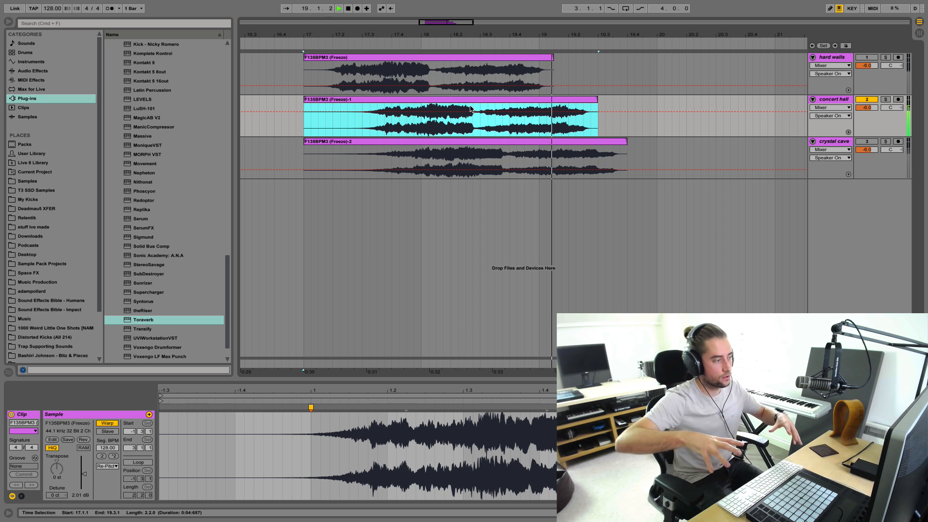
key(space)
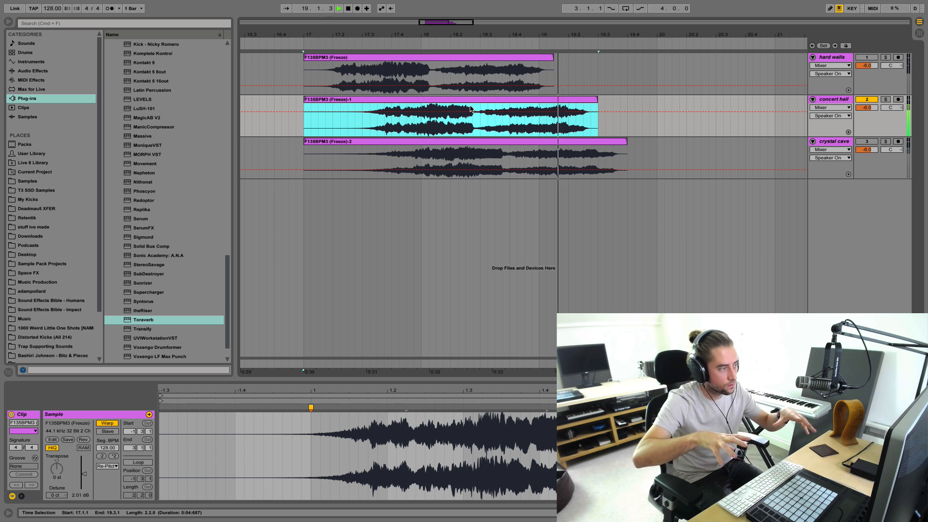
key(space)
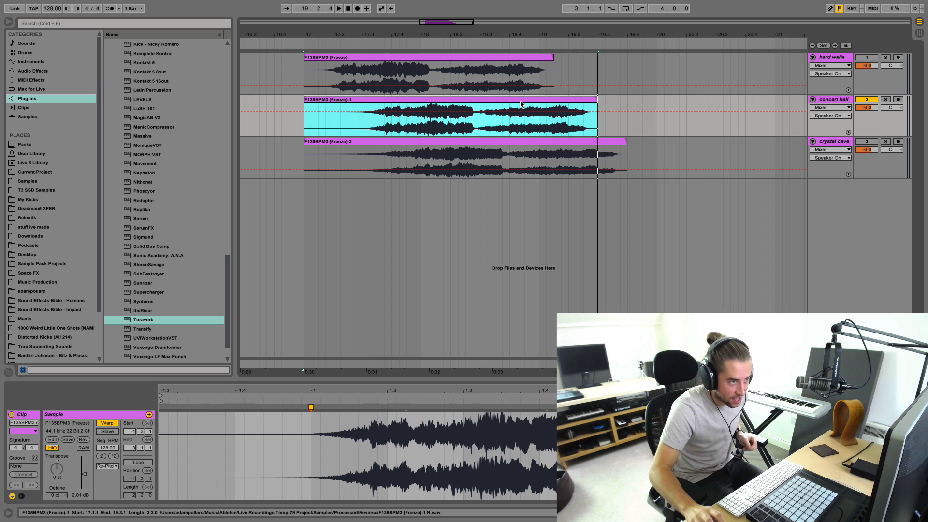
- Mute the concert hall track, unmute crystal cave and play back its reversed clip
click(861, 99)
click(859, 141)
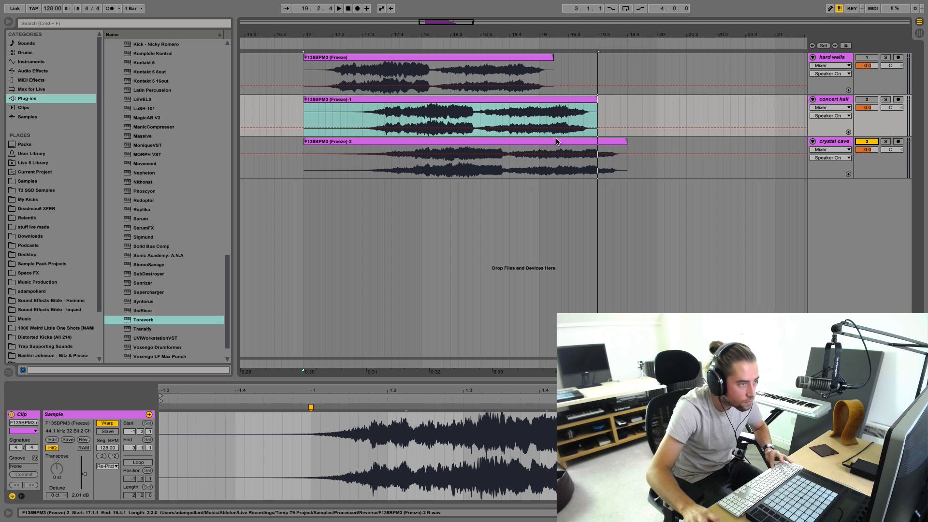
click(363, 141)
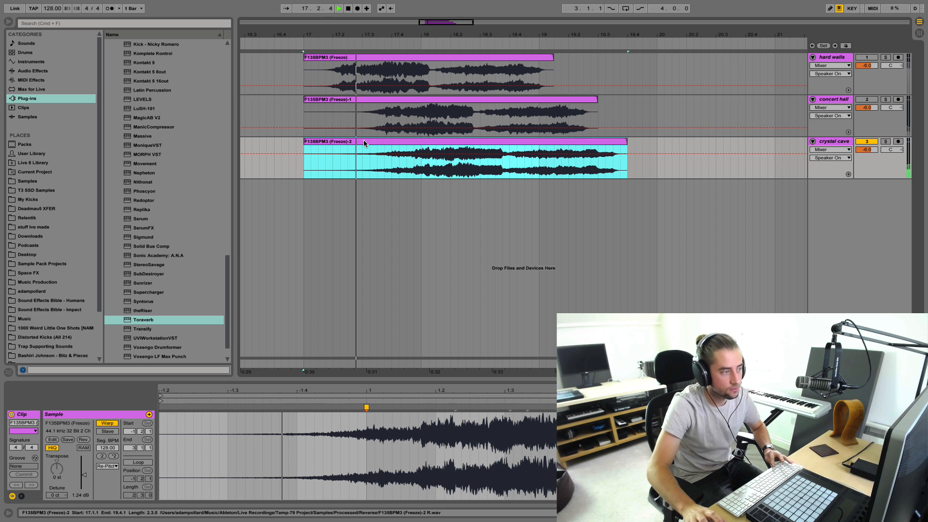